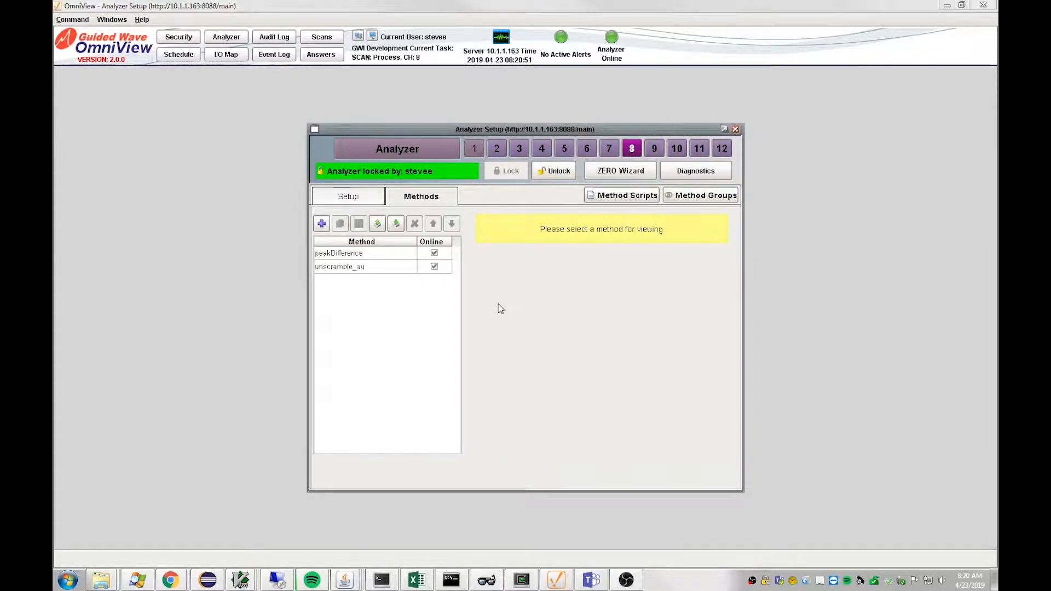
# Step: Show the ModbusDCS analog output mapping of channel 8's peakDifference method in the I/O map
pyautogui.click(334, 255)
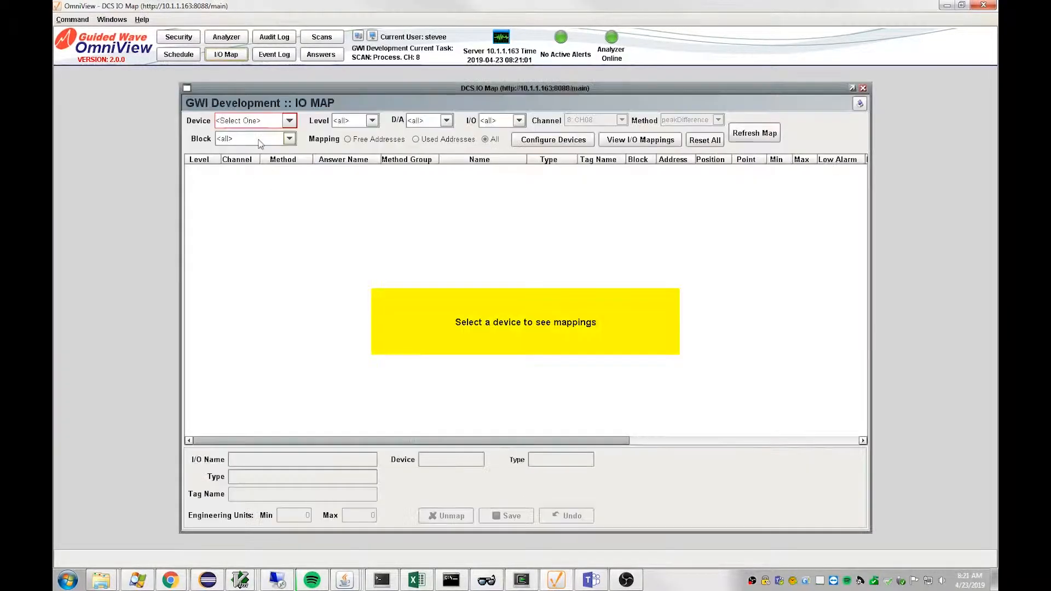
pyautogui.click(289, 121)
pyautogui.click(249, 132)
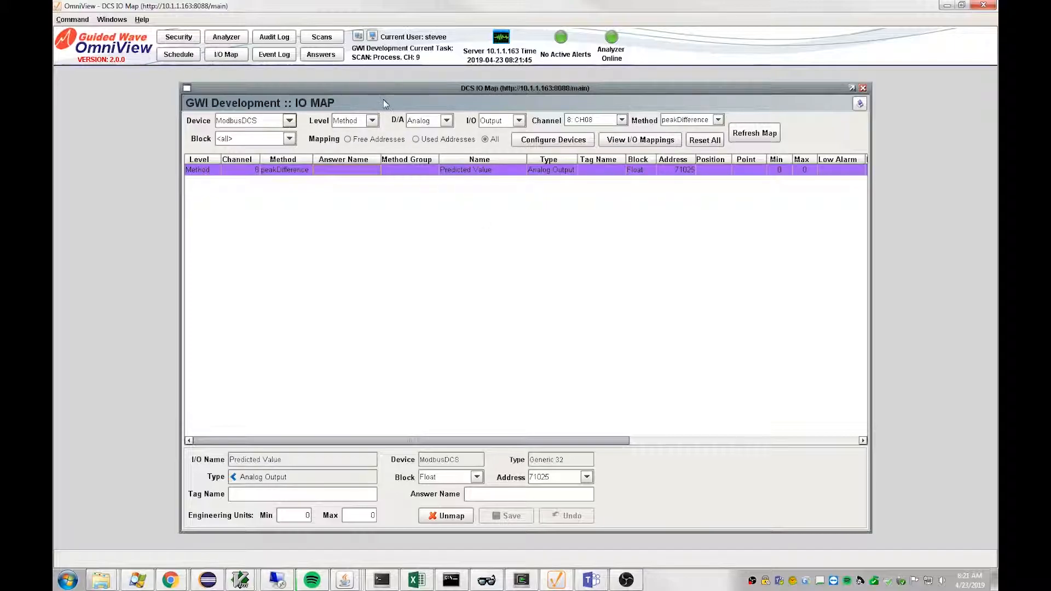
# Step: Review the Opto22 device's settings in the analyzer's I/O device list, then return to the I/O map
pyautogui.click(477, 203)
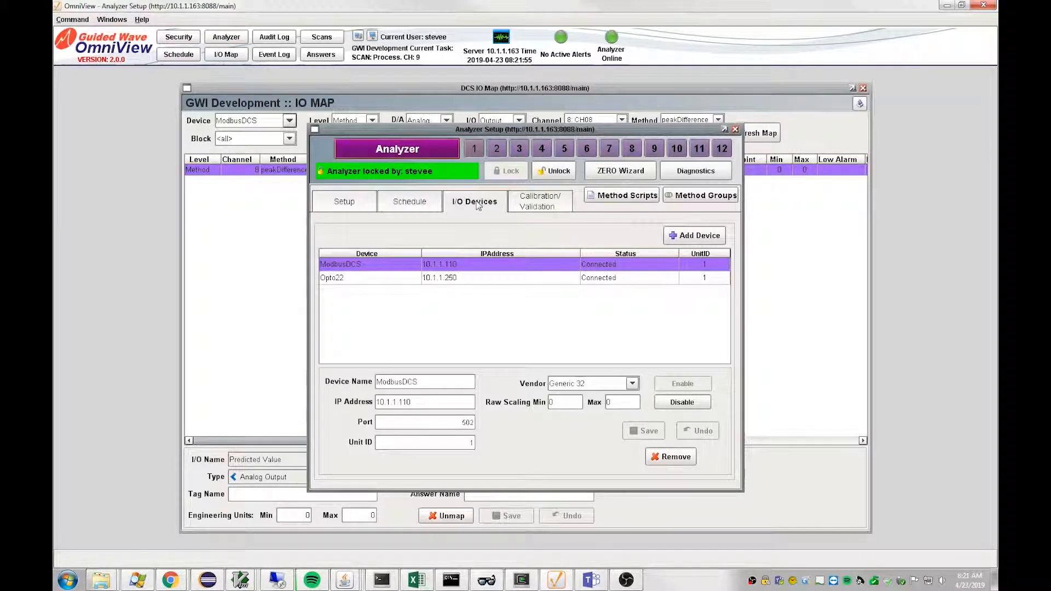
pyautogui.click(347, 278)
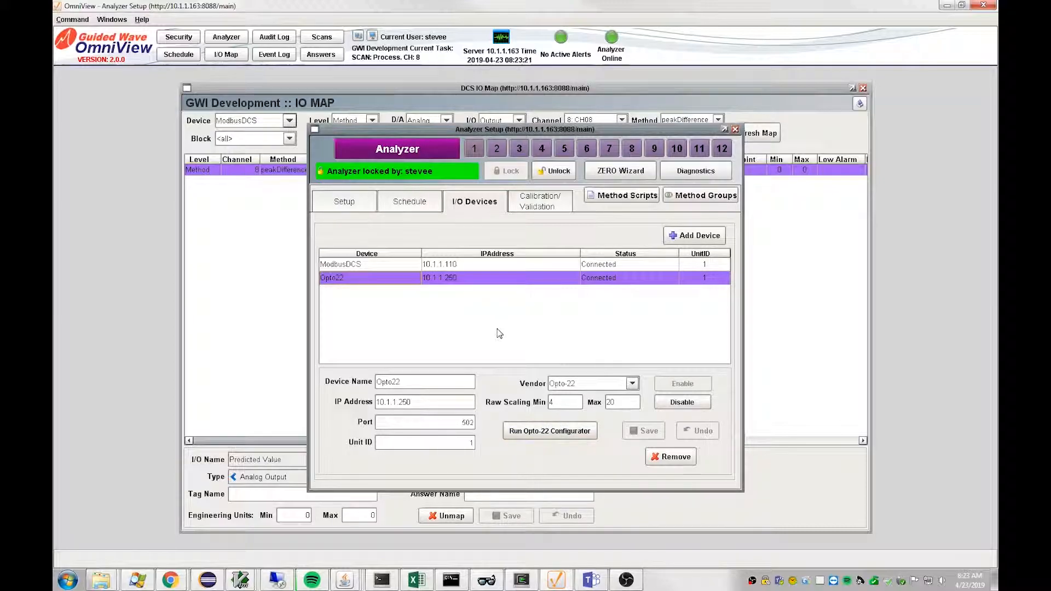
pyautogui.click(298, 215)
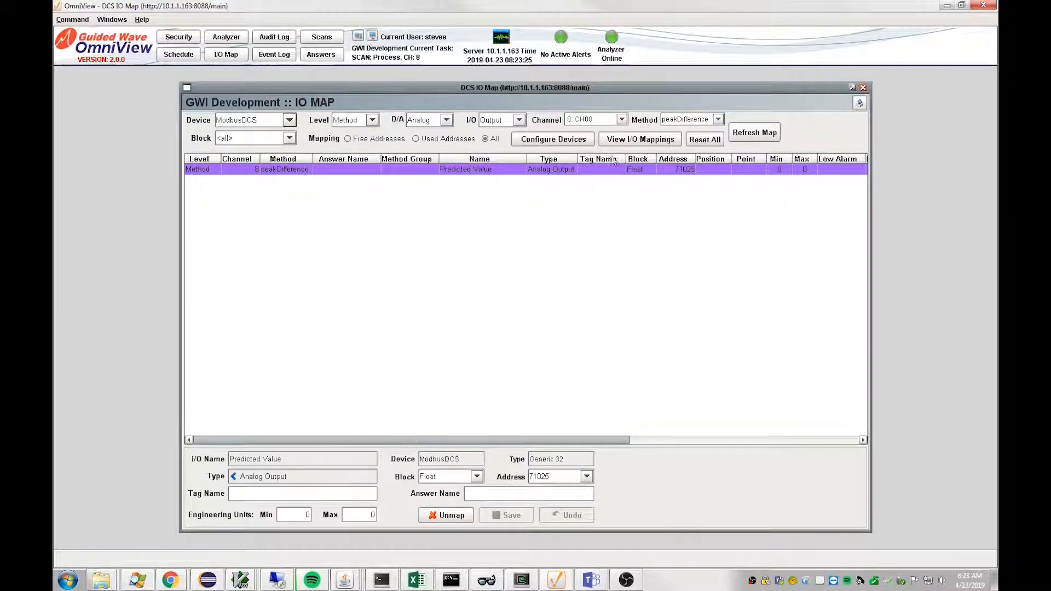
# Step: Filter the I/O map to the unscramble_au method and the Opto22 device
pyautogui.click(718, 119)
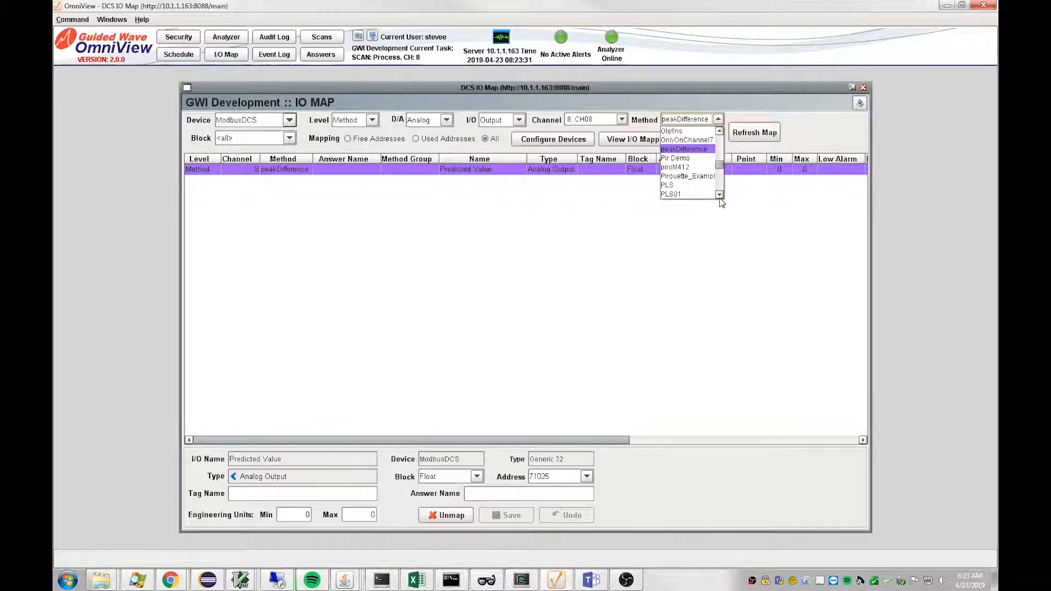
pyautogui.moveTo(720, 165); pyautogui.dragTo(721, 185)
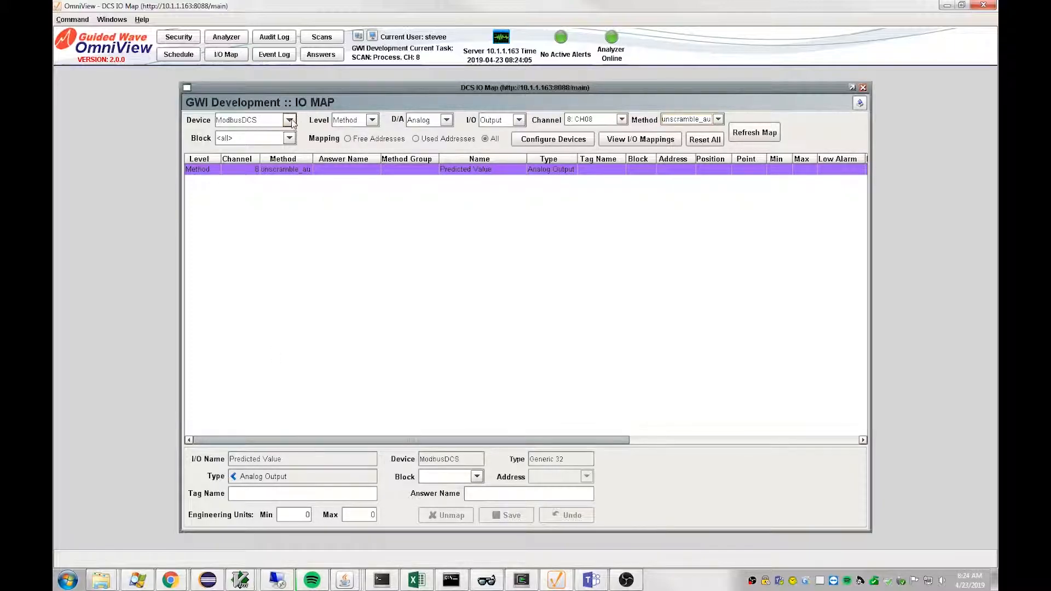
pyautogui.click(289, 120)
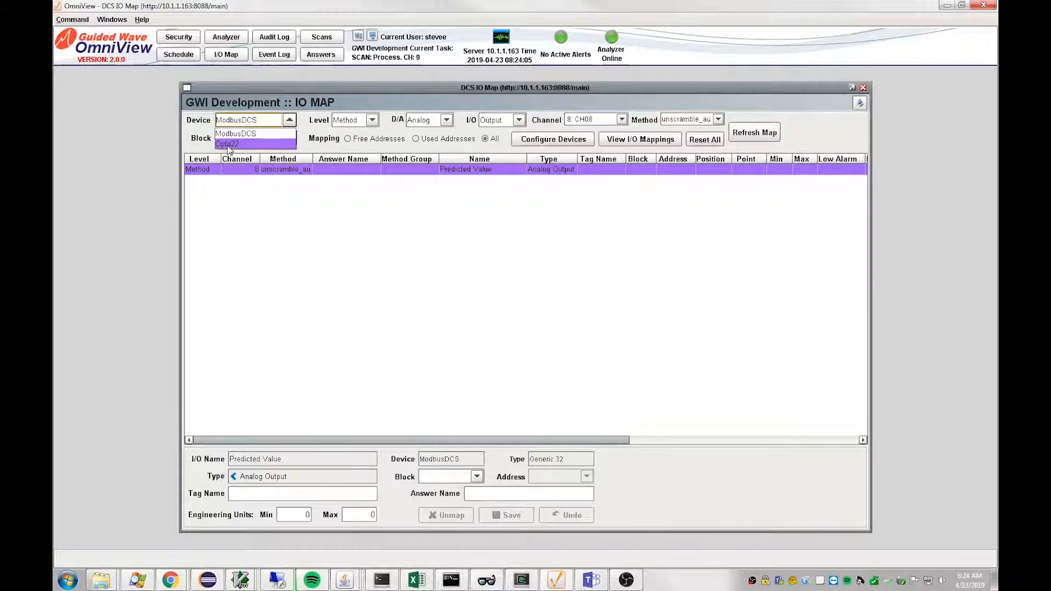
pyautogui.click(228, 145)
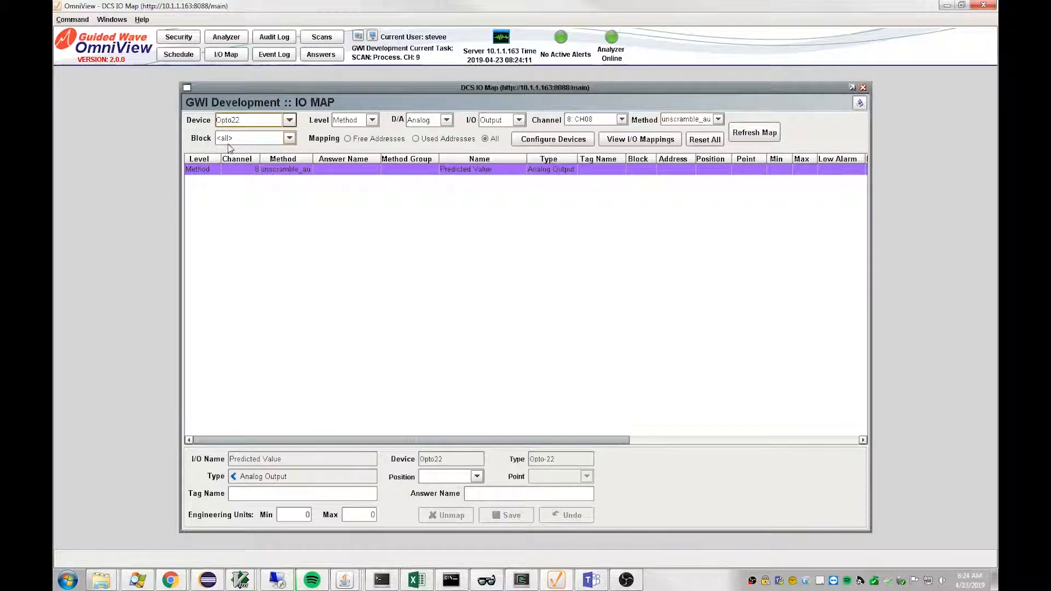
# Step: Assign the Predicted Value output of unscramble_au to position 2, point 0 on the Opto22 device
pyautogui.click(477, 477)
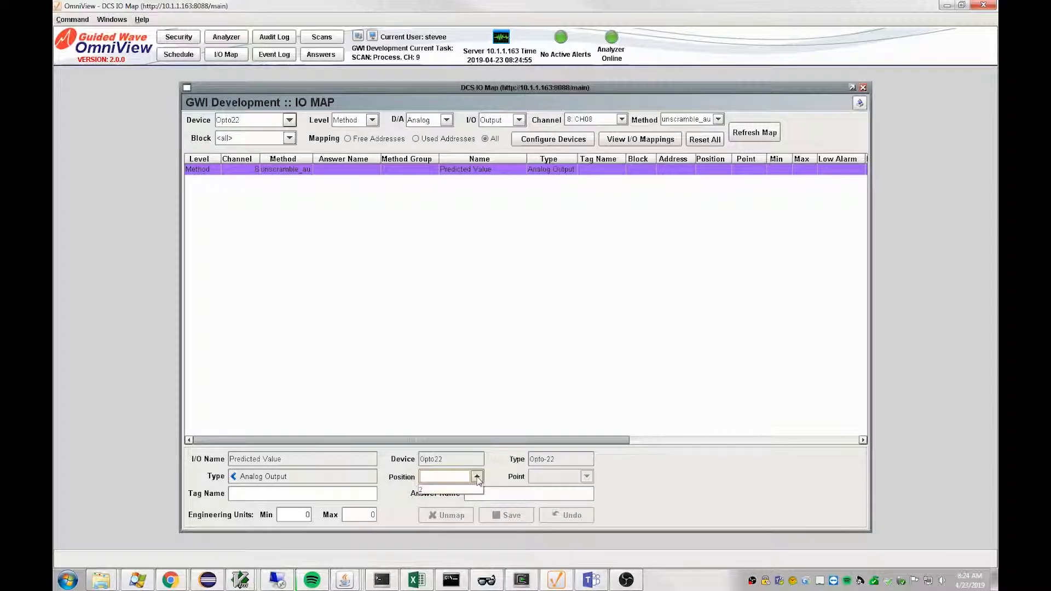
pyautogui.click(430, 491)
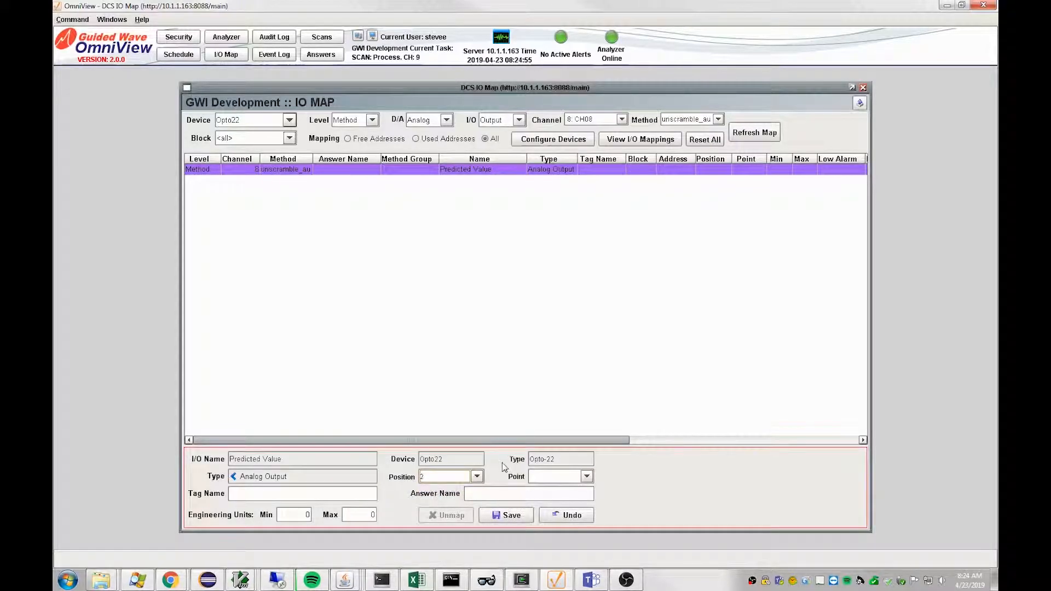
pyautogui.click(586, 477)
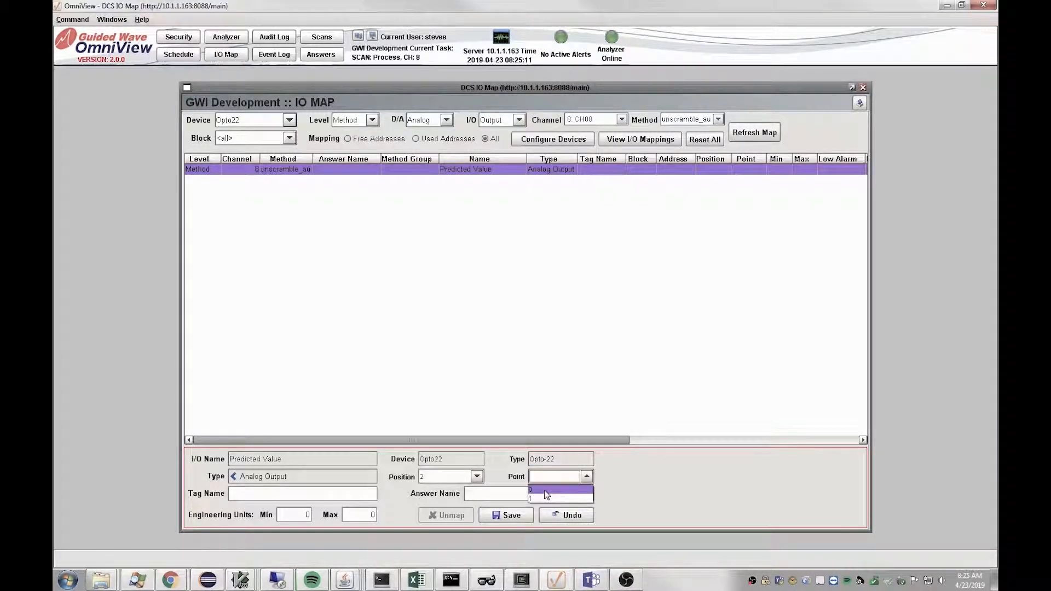
pyautogui.click(546, 491)
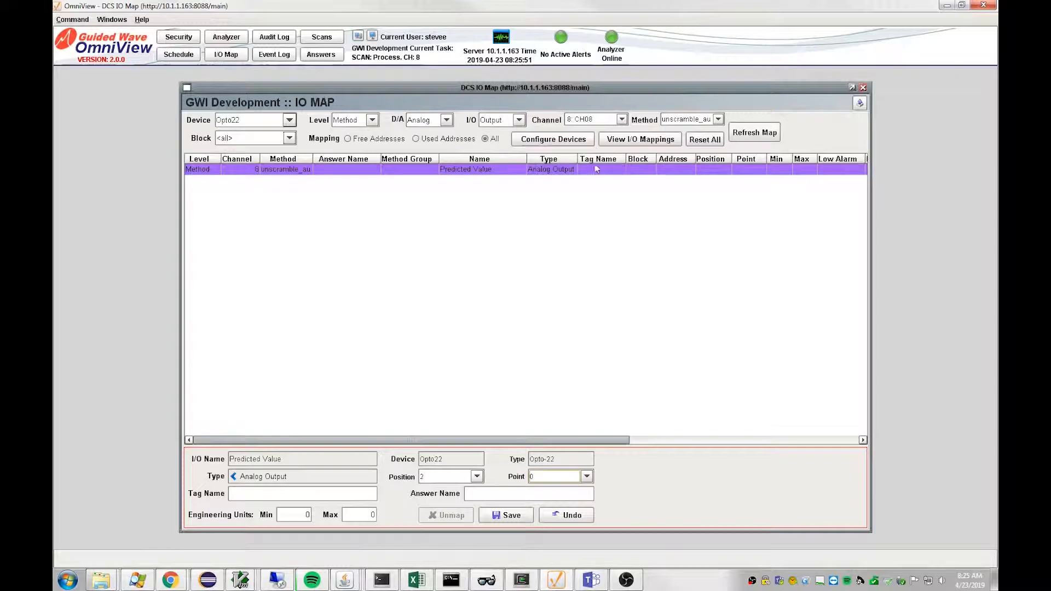
# Step: Set the Predicted Value output's engineering units to minimum 0 and maximum 100, and save the mapping
pyautogui.click(306, 514)
pyautogui.press('BackSpace')
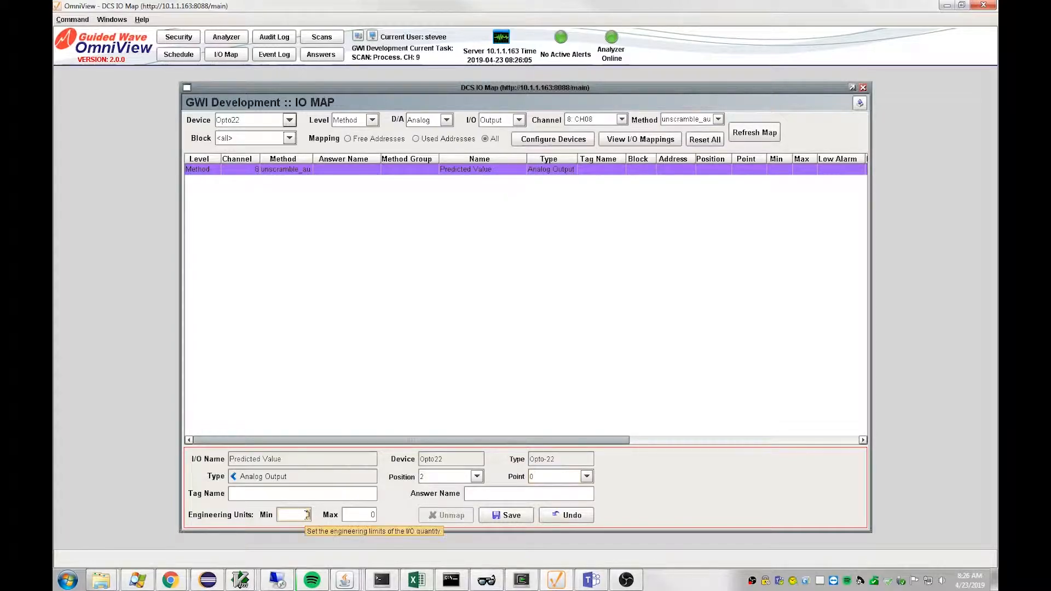
pyautogui.moveTo(308, 516); pyautogui.dragTo(303, 515)
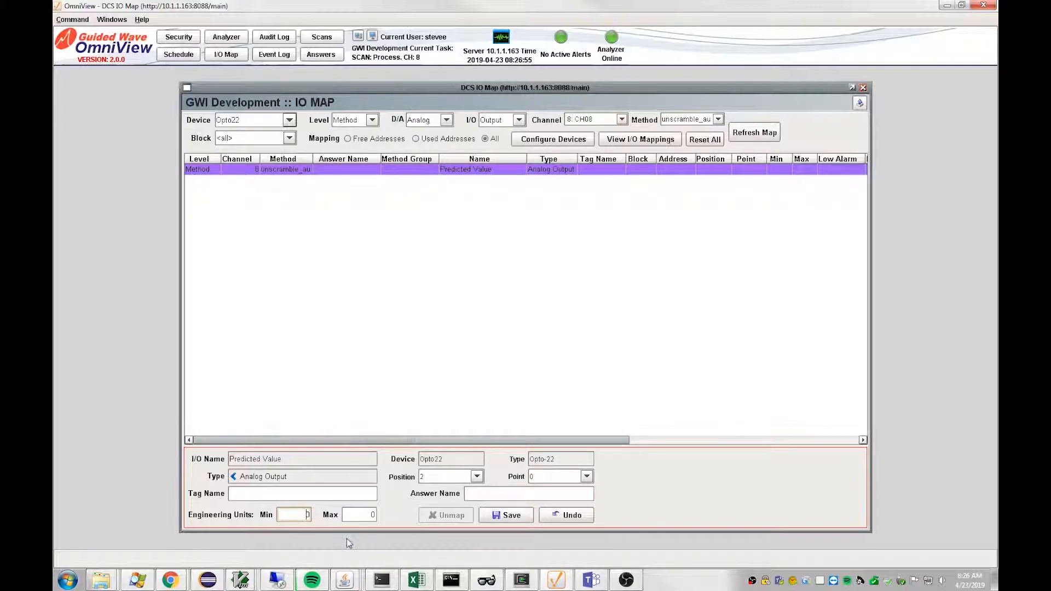
pyautogui.click(366, 514)
pyautogui.write('100')
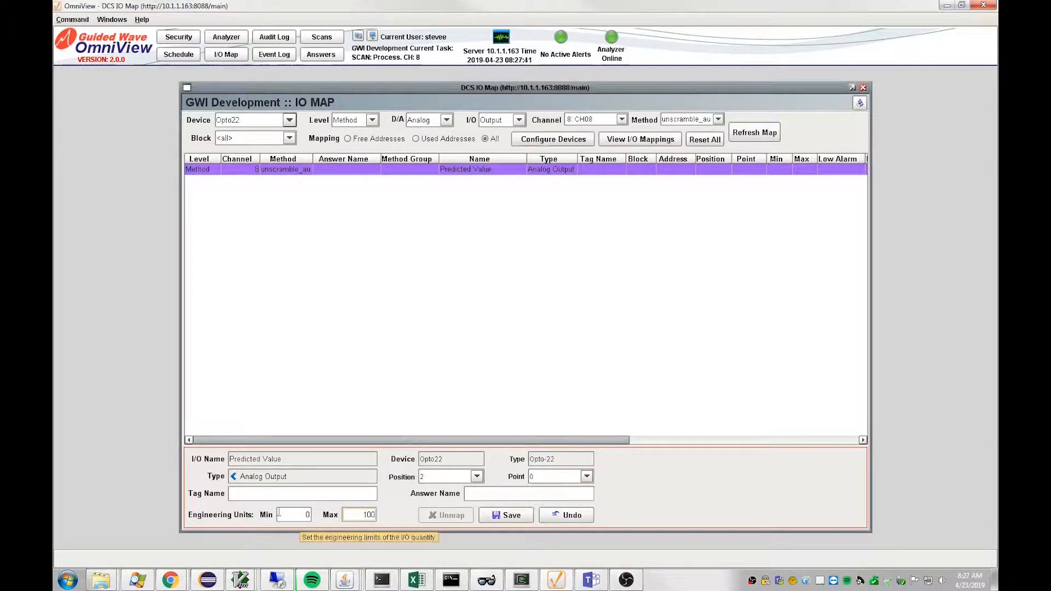
pyautogui.click(499, 514)
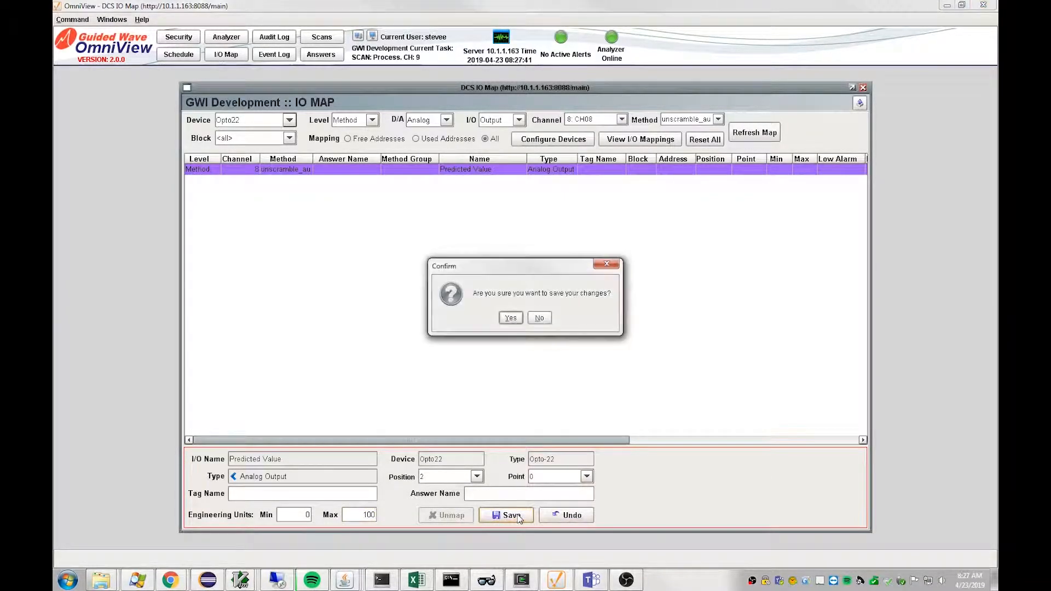
pyautogui.click(511, 317)
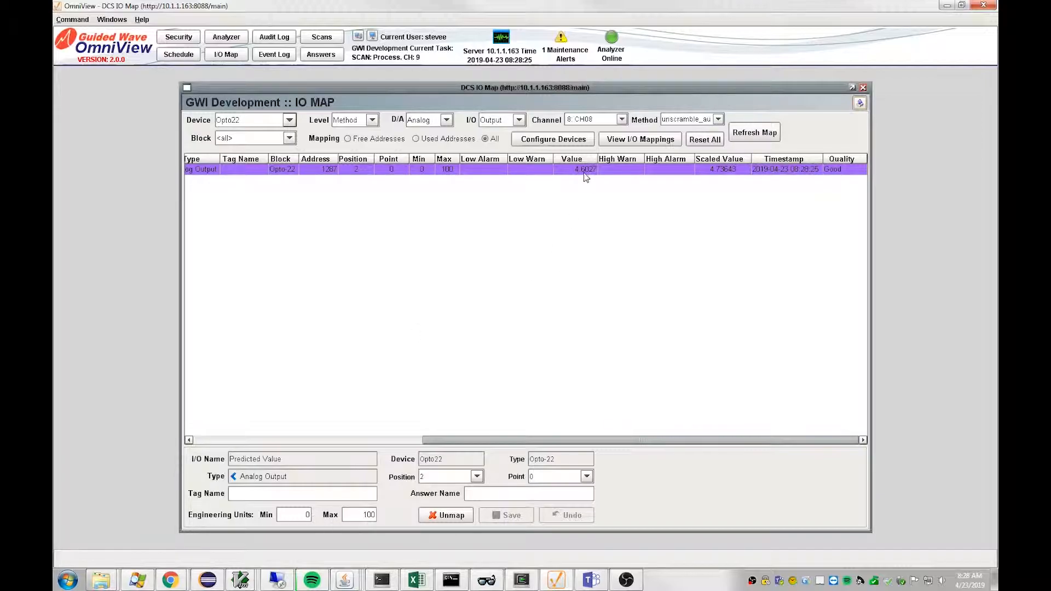
# Step: Change the Predicted Value output's engineering units to minimum 3 and maximum 10, and save the mapping
pyautogui.click(306, 515)
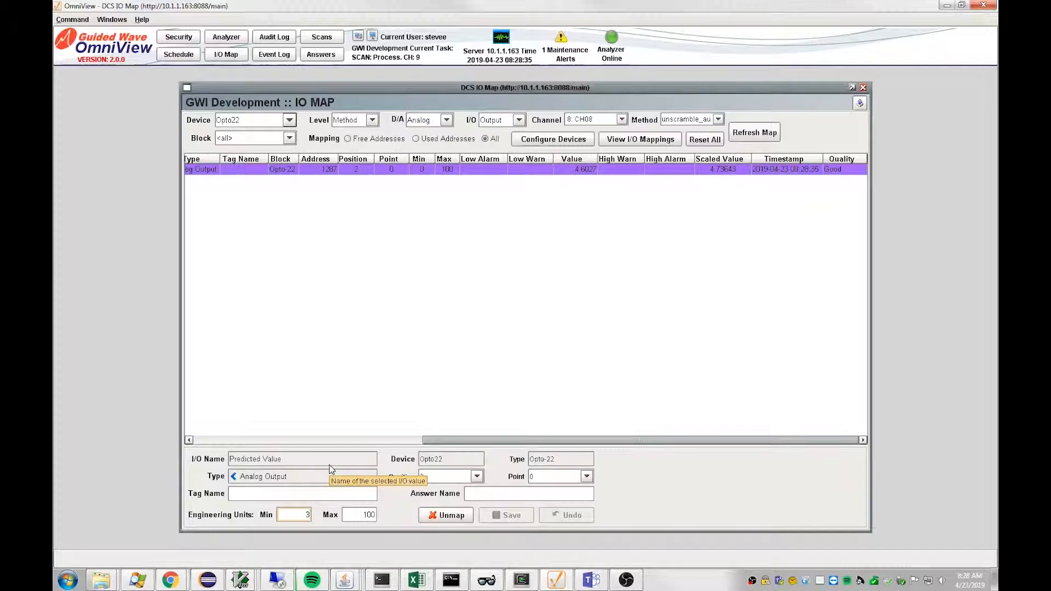
pyautogui.click(357, 515)
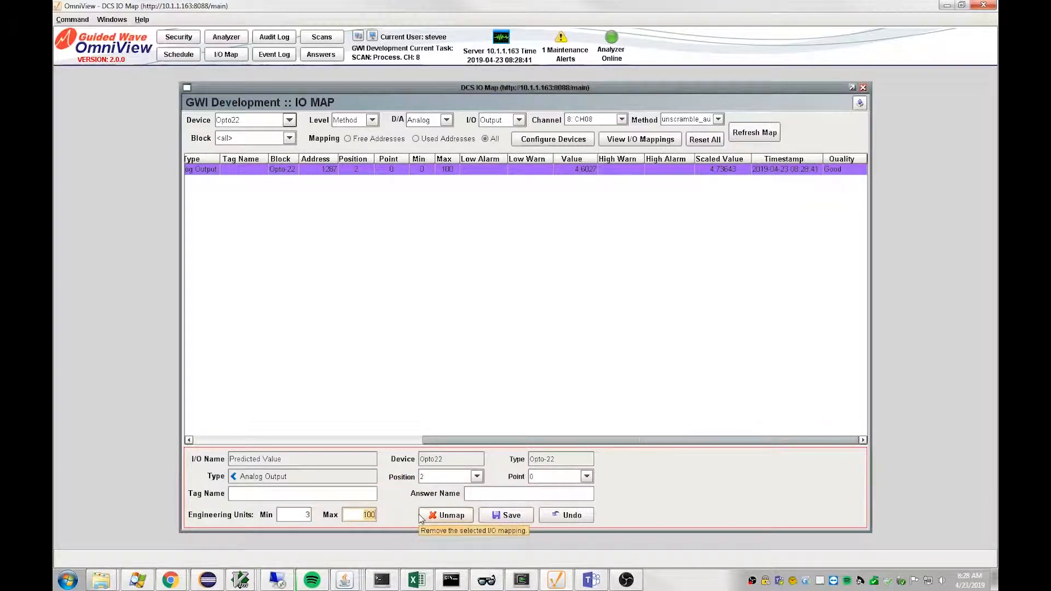
pyautogui.write('10')
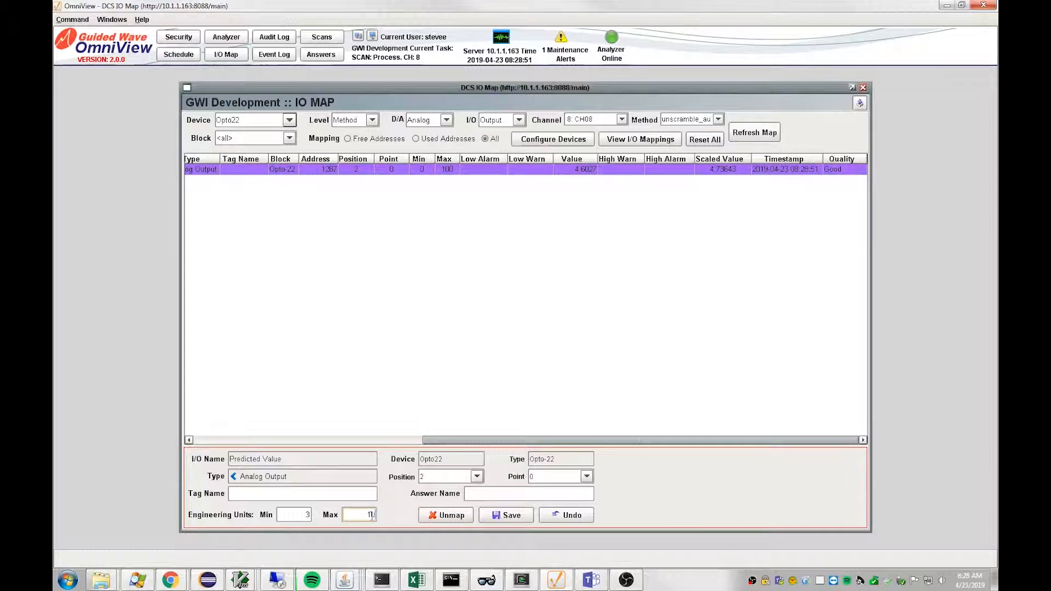
pyautogui.click(505, 515)
pyautogui.click(510, 318)
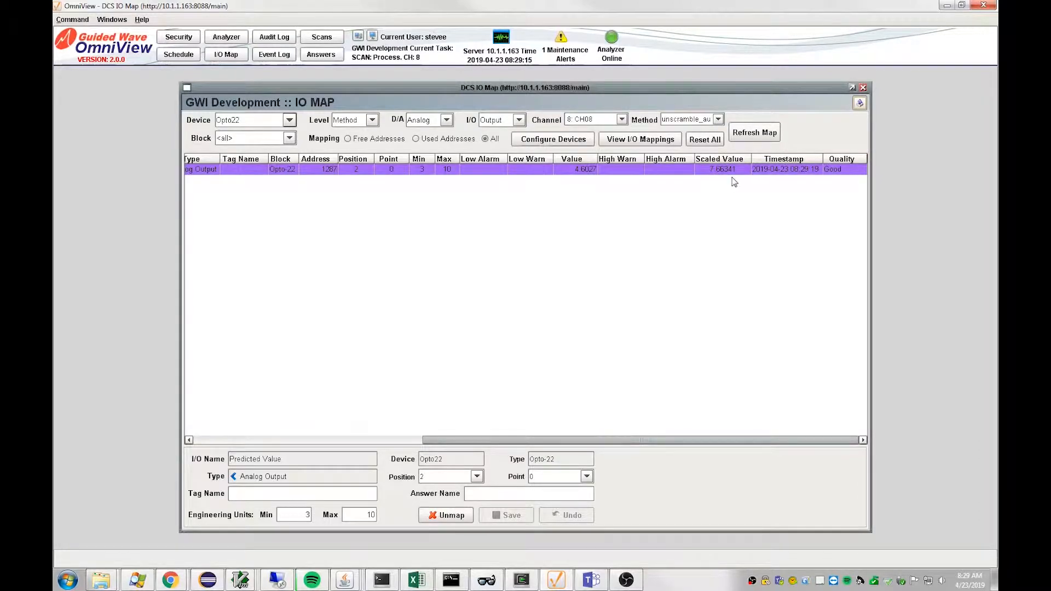
# Step: Set the Predicted Value output's engineering unit maximum to 6 and save the mapping
pyautogui.click(365, 516)
pyautogui.write('6')
pyautogui.click(509, 518)
pyautogui.click(510, 323)
pyautogui.click(509, 323)
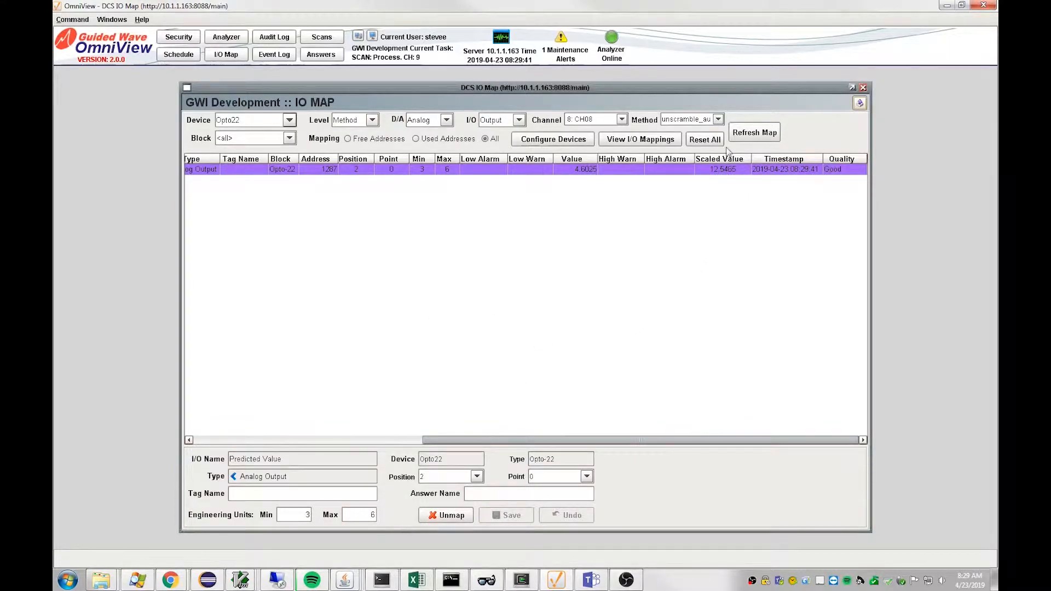